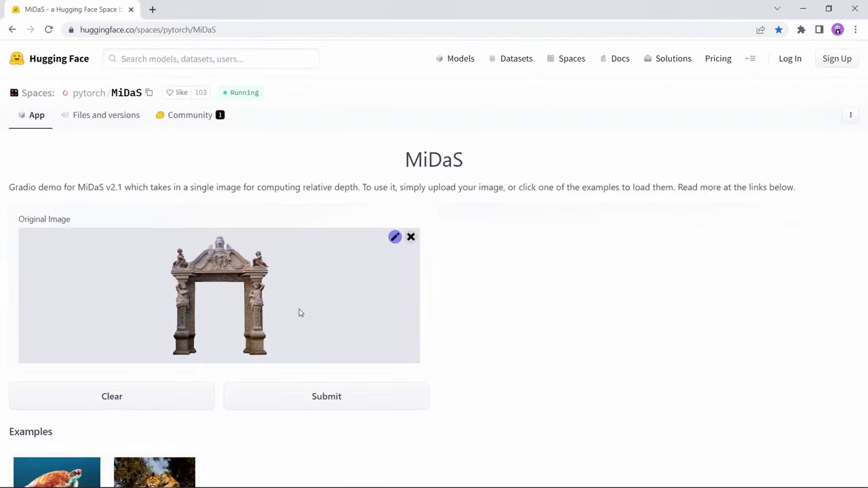
Submit the stone gate image to the MiDaS Space for depth estimation
click(326, 397)
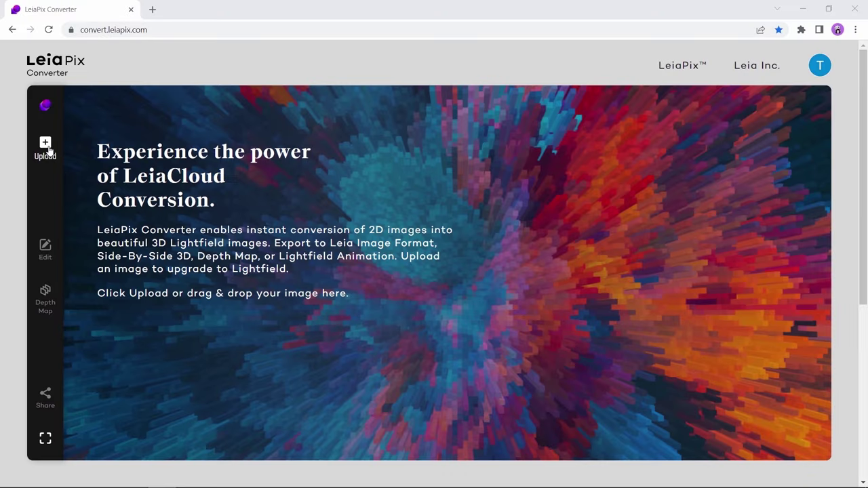
Upload gate image 11 to LeiaPix Converter and open its depth map for editing
click(46, 148)
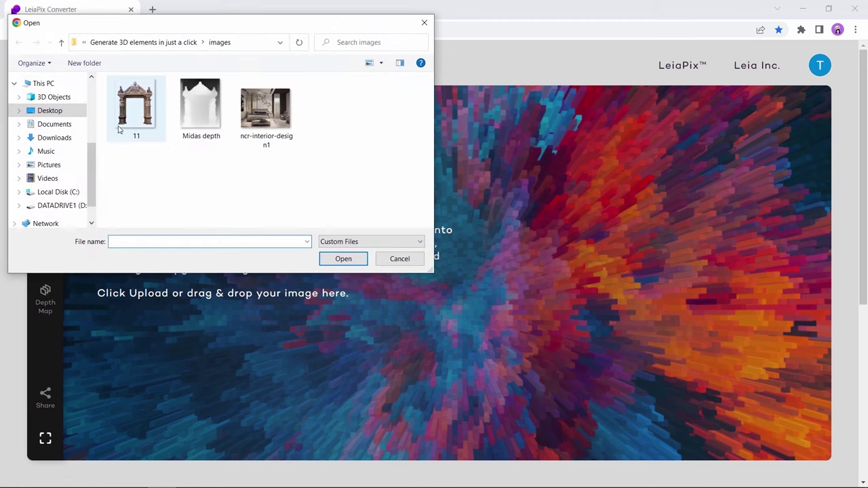
double_click(141, 118)
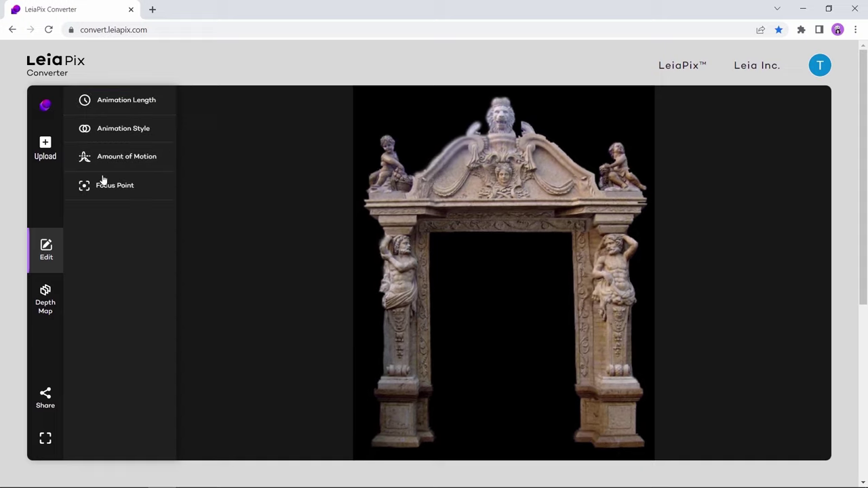
click(46, 307)
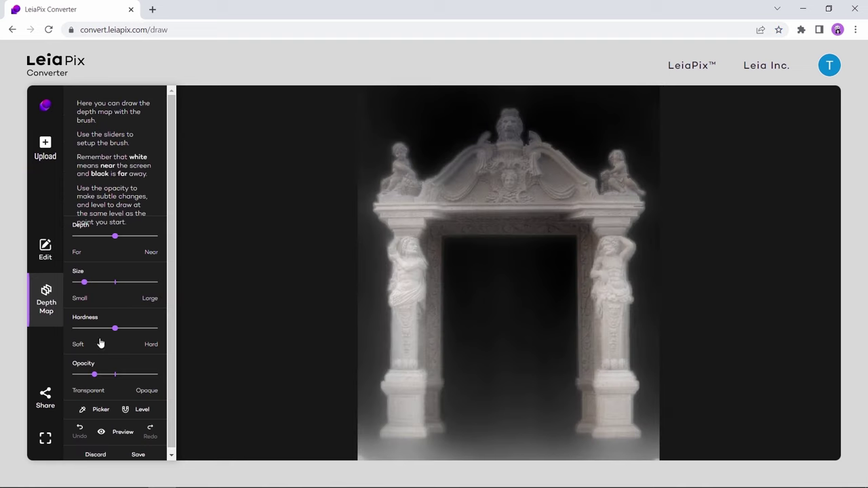
Brush a trial brightening stroke beside the left statue, undo it, then bring up sharing options
click(138, 432)
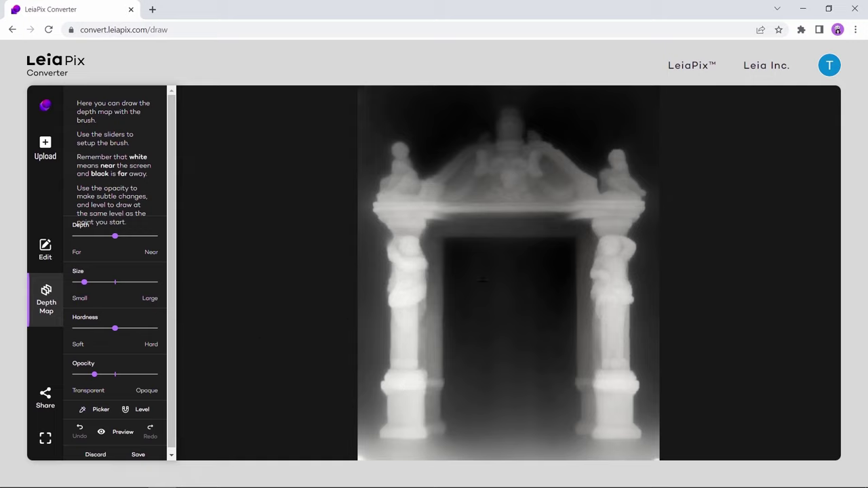
click(407, 285)
mouse_move(391, 187)
mouse_down()
mouse_move(409, 200)
mouse_move(403, 190)
mouse_up()
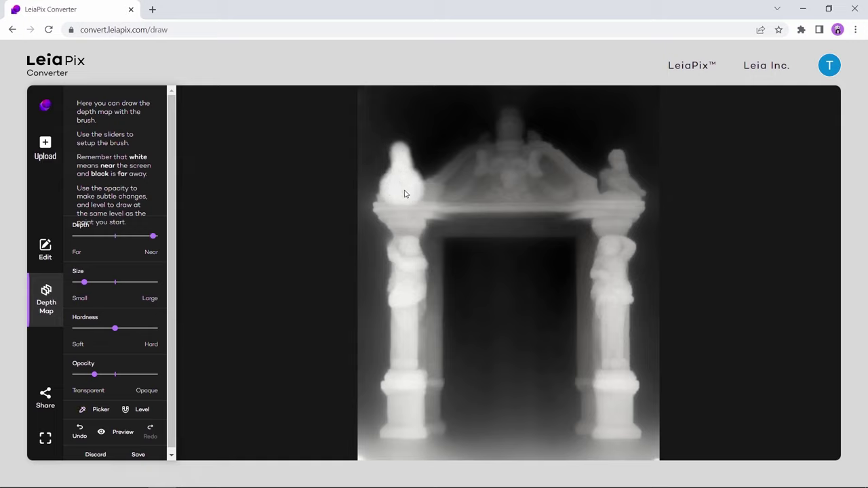
click(117, 432)
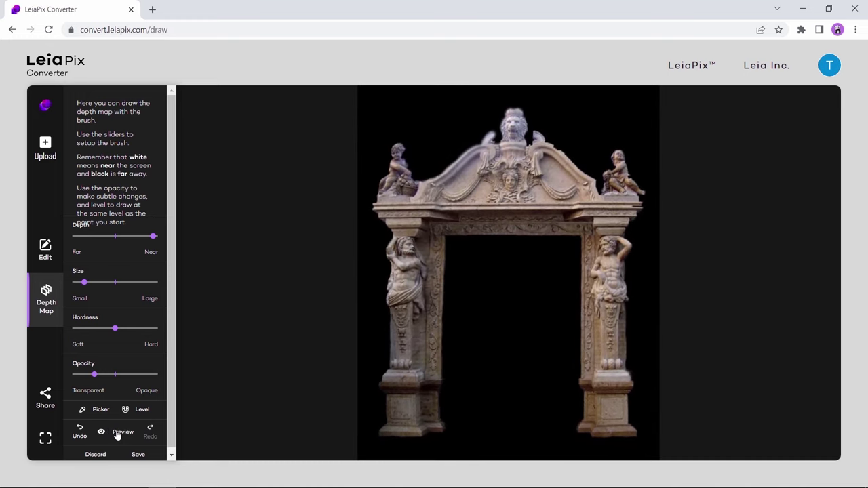
click(81, 435)
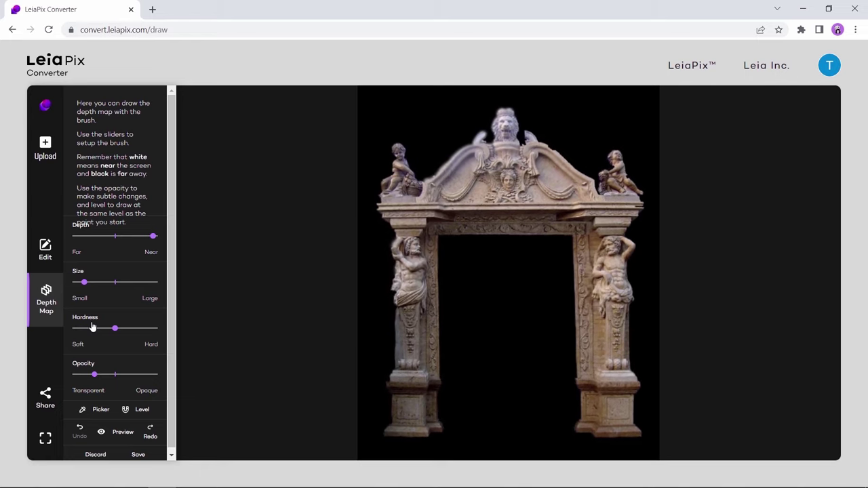
click(45, 393)
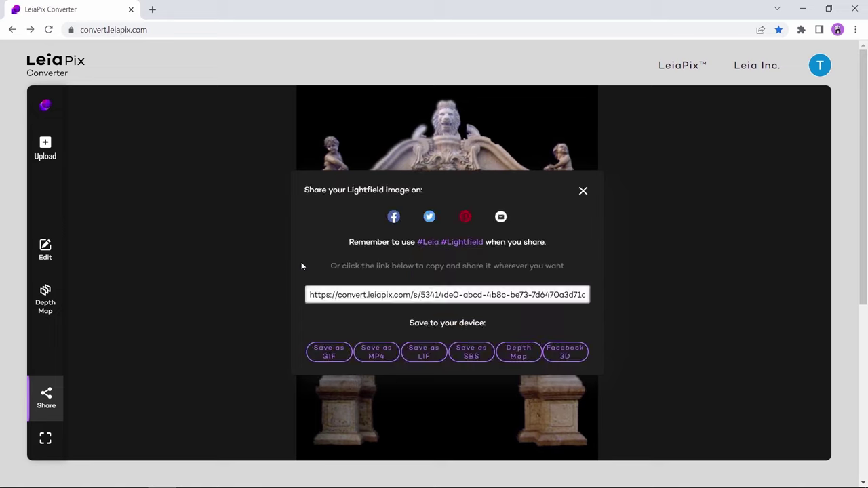
Save the gate's depth map to the computer as 11_depth.jpg
click(520, 354)
click(456, 351)
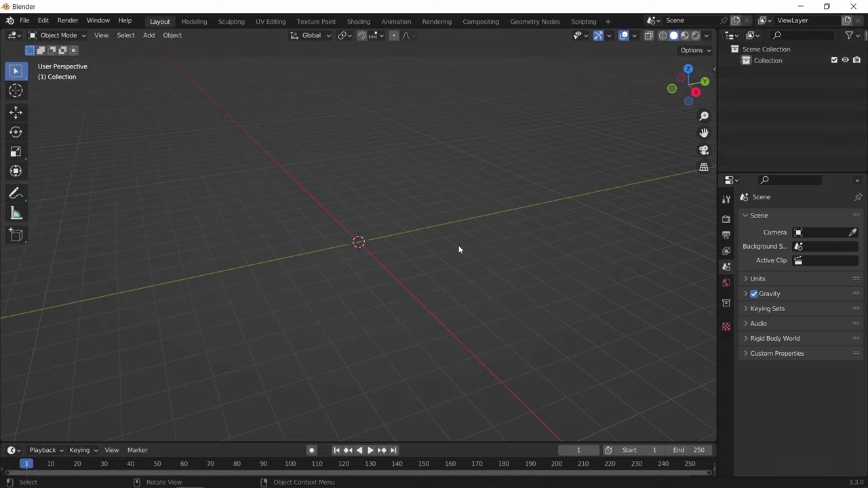
Add a plane mesh and scale it up by a factor of 5
key(shift+a)
mouse_move(426, 206)
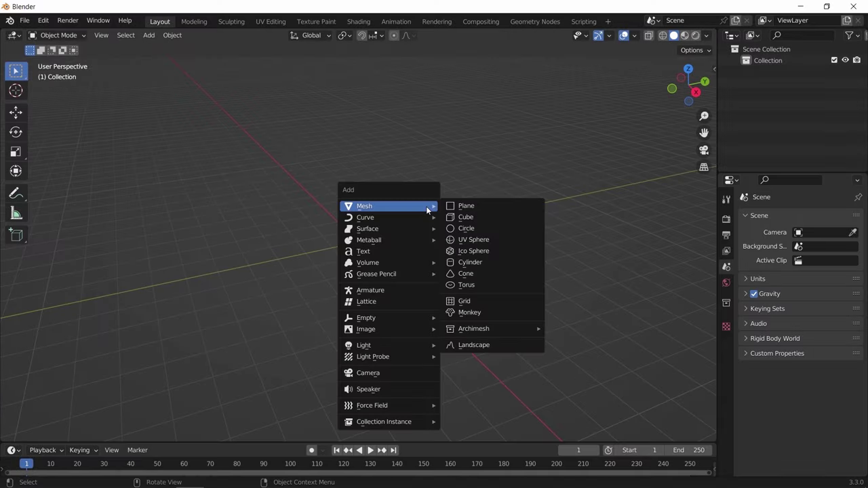
click(463, 203)
key(s)
key(5)
key(Return)
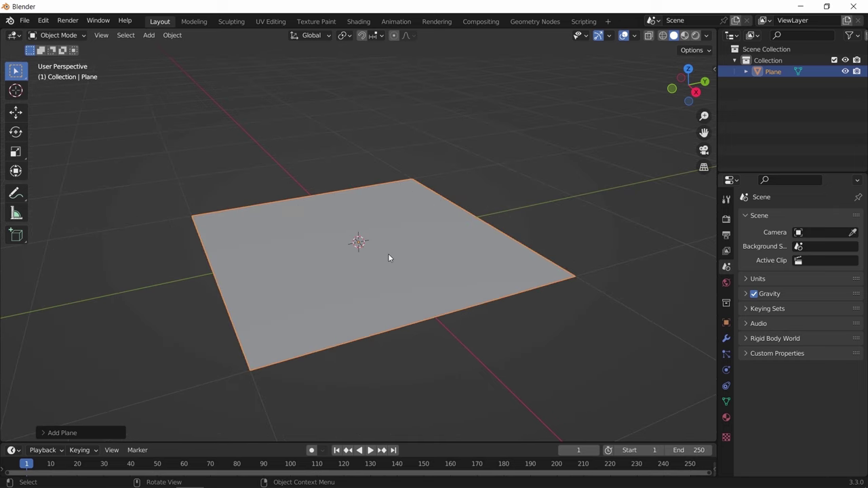
Subdivide the plane in Edit Mode with 100 cuts
key(Tab)
right_click(388, 254)
click(332, 235)
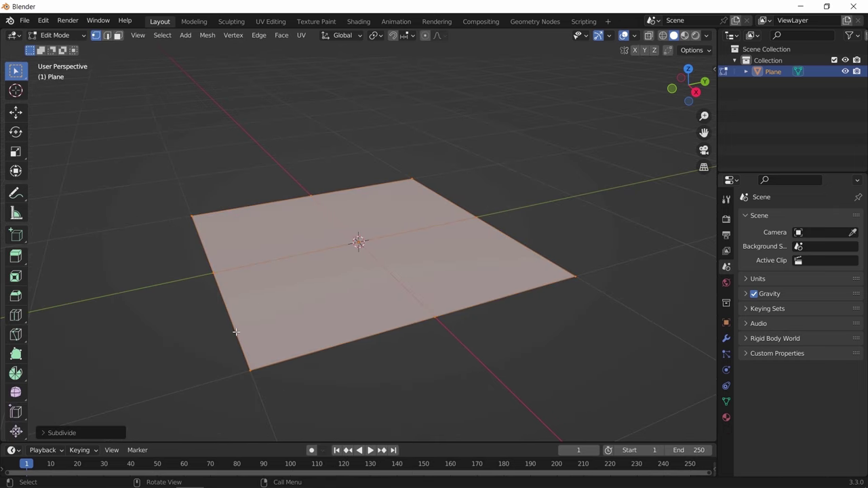
click(68, 433)
click(145, 355)
text(100)
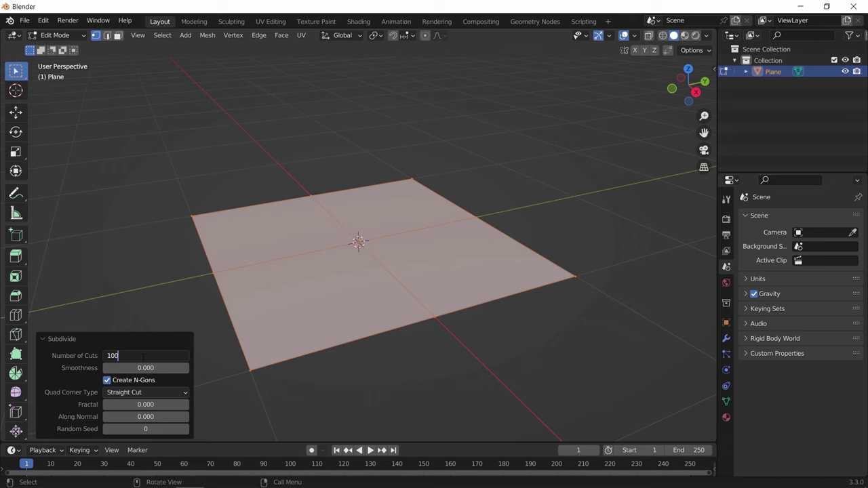
key(Return)
middle_drag(401, 292, 440, 297)
key(Tab)
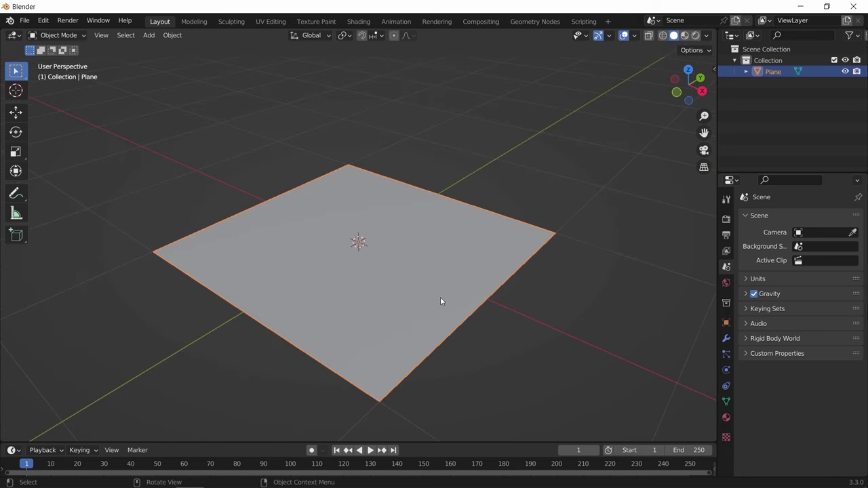
Add a Displace modifier whose new texture loads the 11_depth.jpg image
click(726, 338)
click(773, 218)
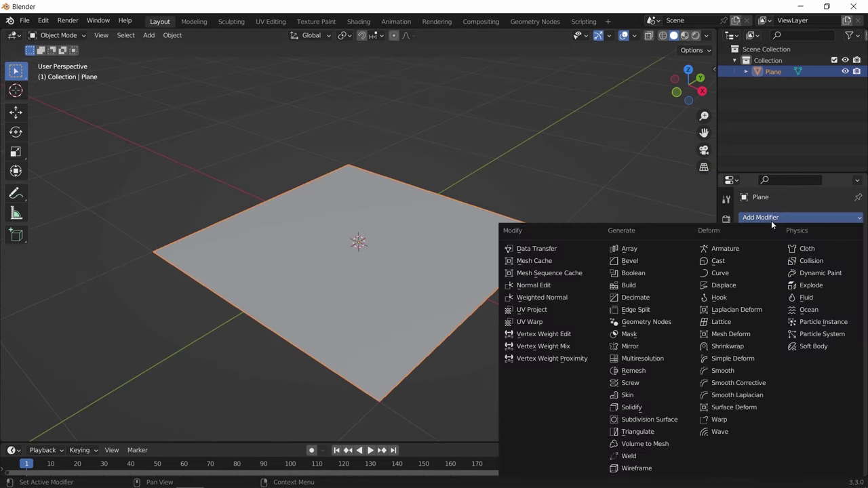
click(732, 287)
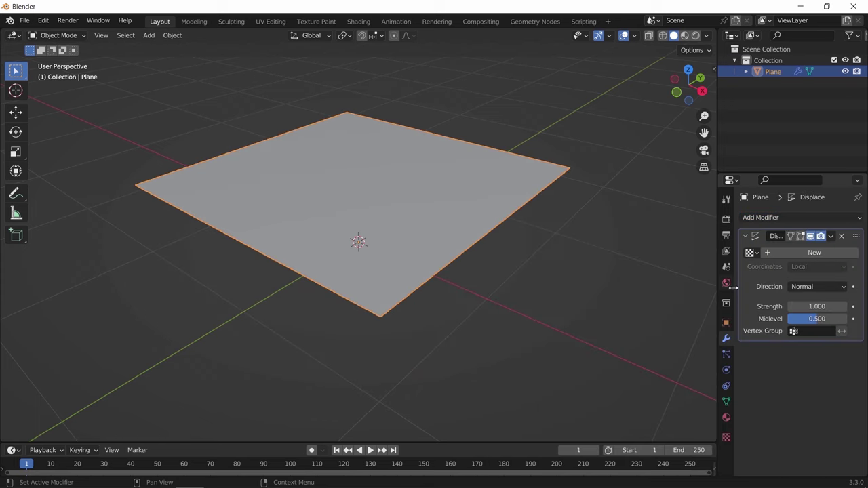
click(786, 253)
click(848, 255)
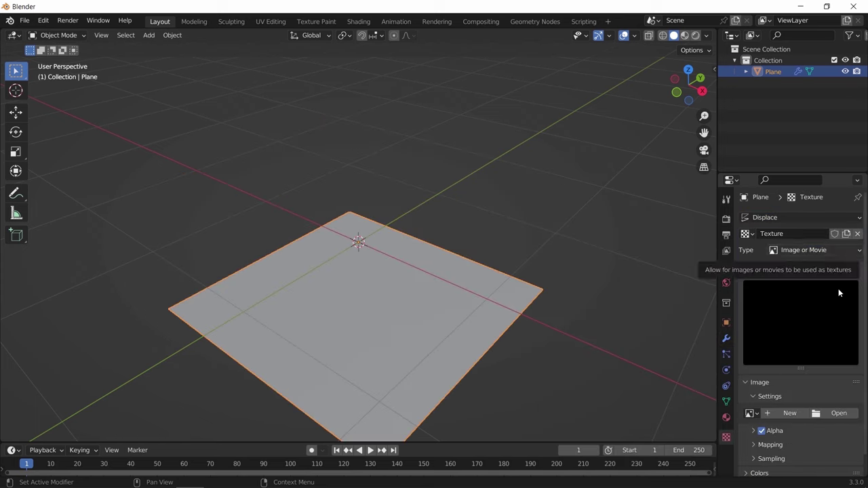
click(824, 413)
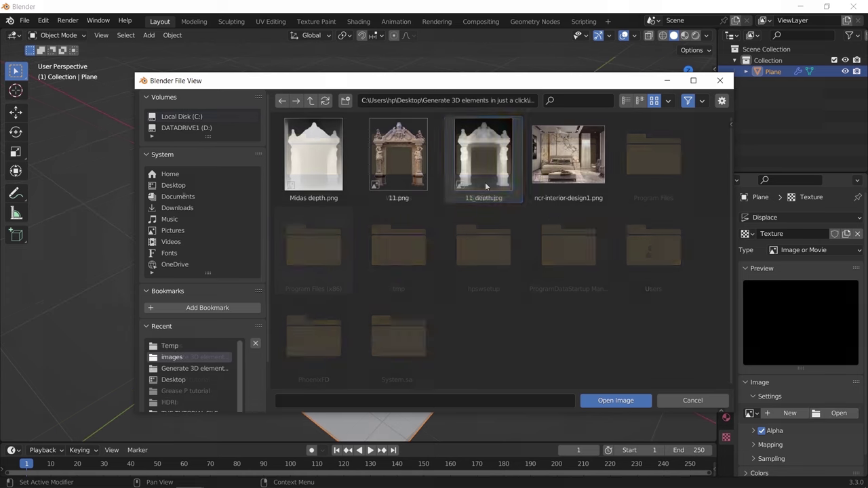
click(485, 181)
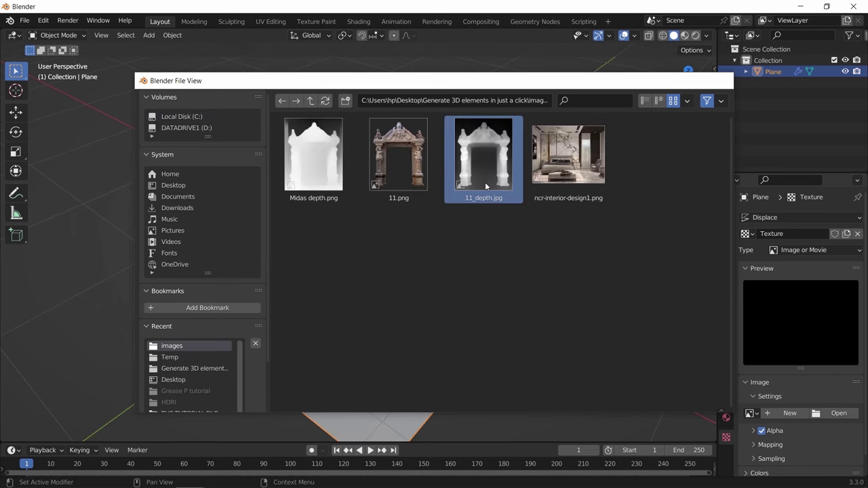
double_click(484, 182)
middle_drag(485, 182, 411, 236)
Shade the relief smooth and give the plane a new material
right_click(410, 236)
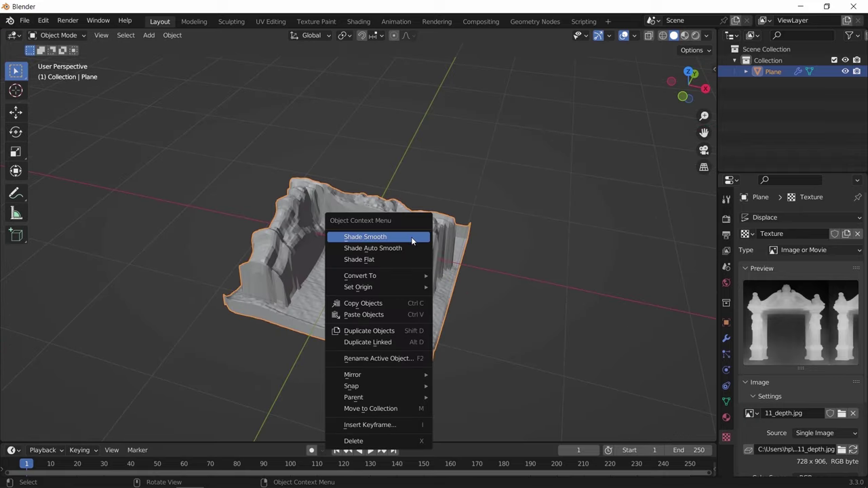
click(411, 237)
middle_drag(358, 213, 390, 212)
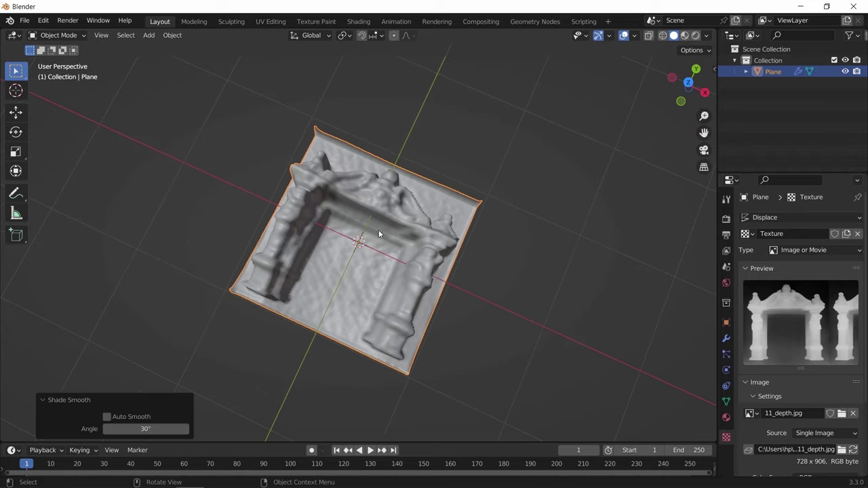
click(726, 417)
click(790, 265)
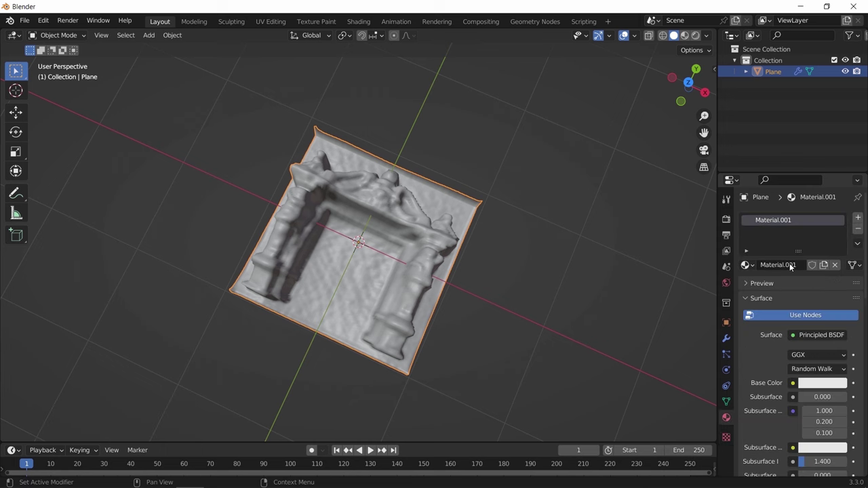
In the Shading workspace, feed Base Color from an Image Texture loaded with 11.png
click(358, 21)
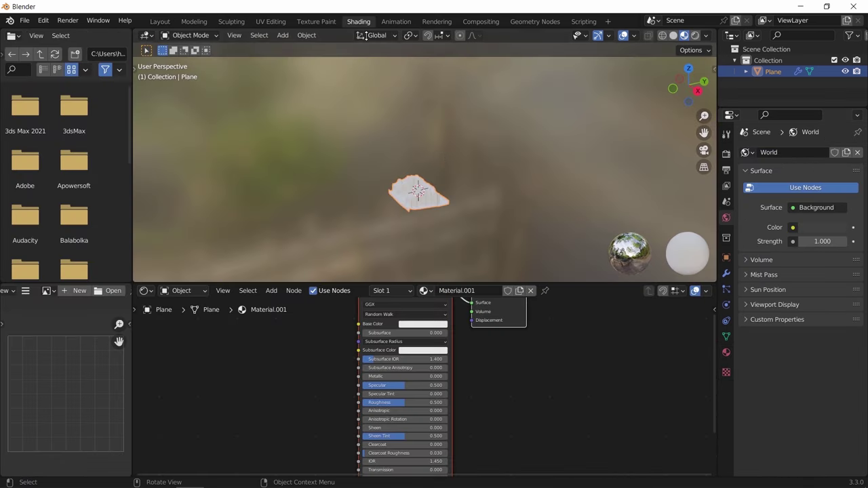
key(KP_Decimal)
key(KP_7)
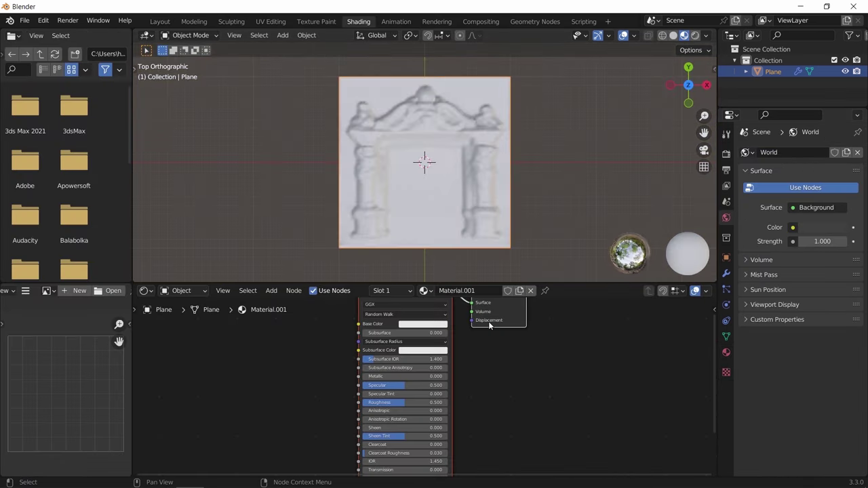
middle_drag(488, 358, 555, 381)
drag(424, 348, 224, 348)
text(im)
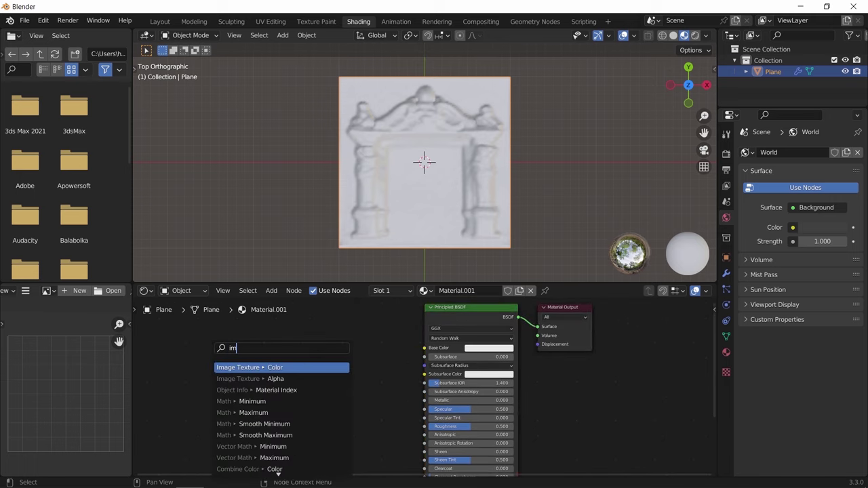
click(299, 366)
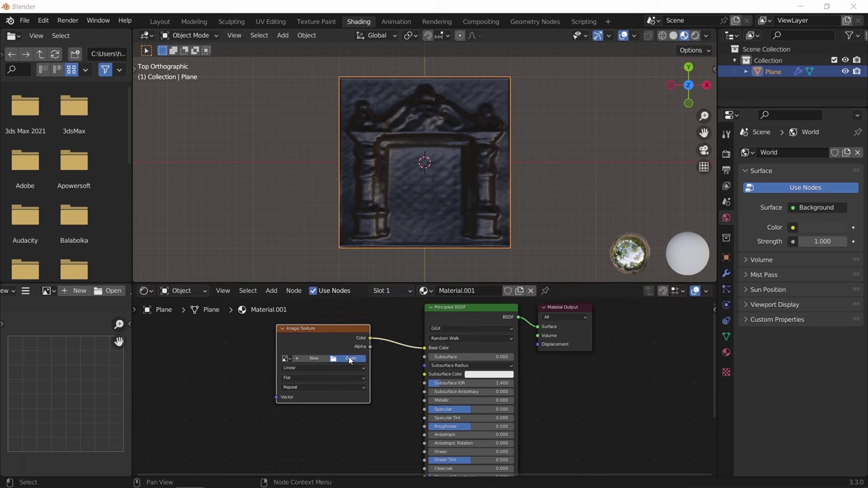
click(346, 359)
click(195, 368)
double_click(406, 177)
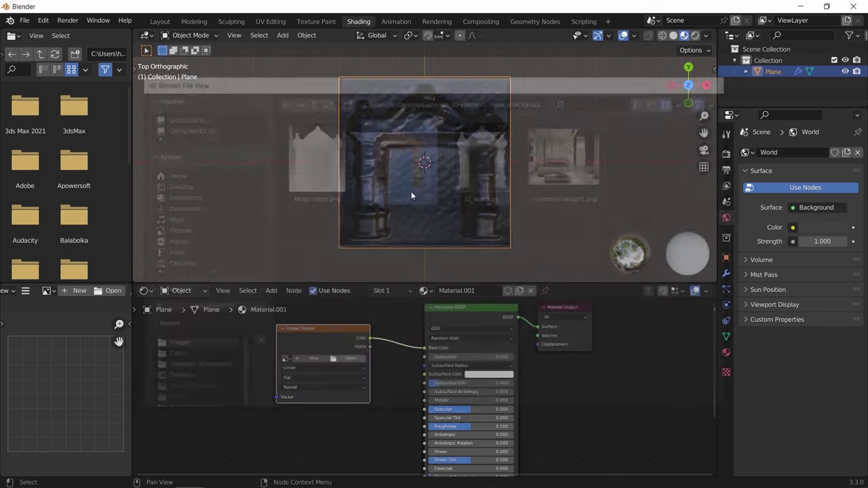
Position the 11.png texture node lower-left of the Principled BSDF shader
scroll(502, 118, up, 4)
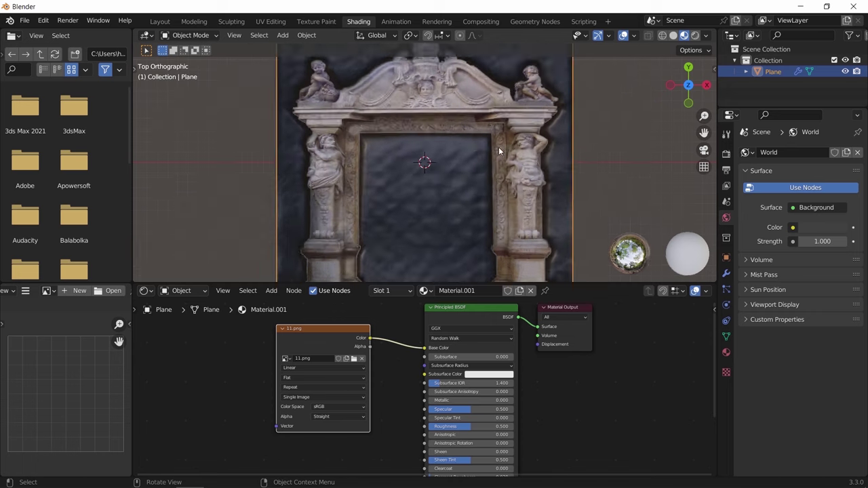
scroll(481, 153, down, 1)
scroll(448, 373, down, 3)
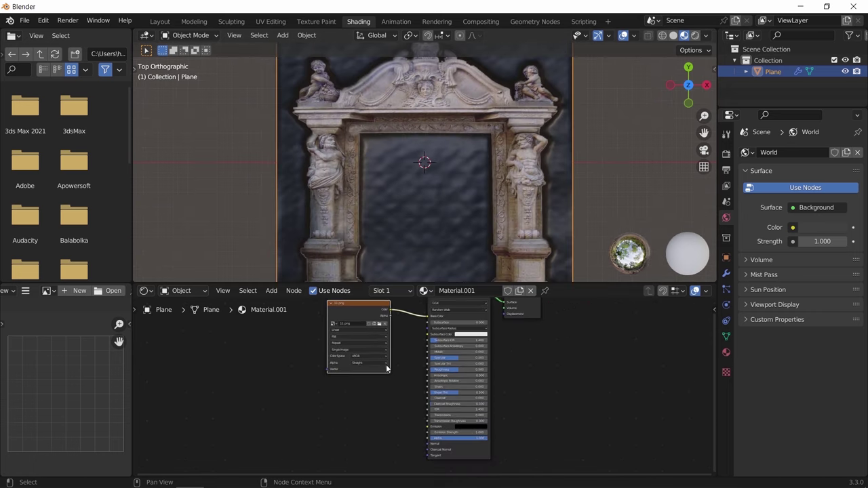
drag(367, 308, 425, 422)
scroll(403, 411, up, 2)
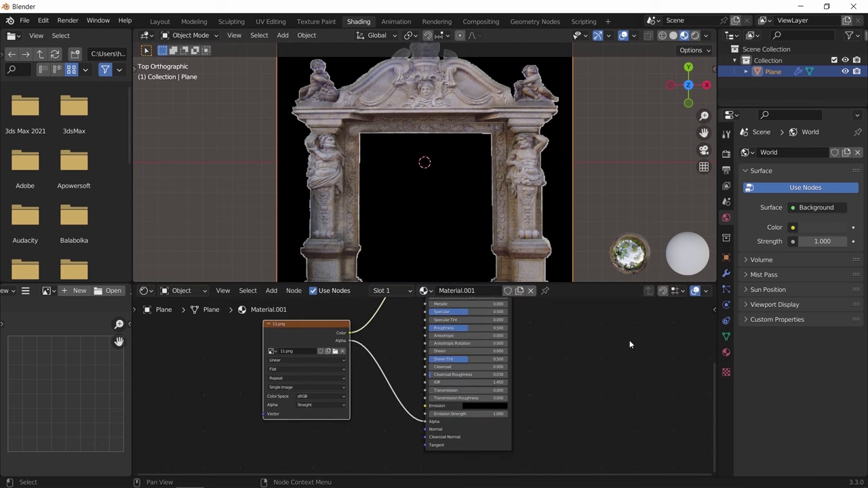
Set the material's blend mode to Alpha Clip
click(726, 352)
scroll(785, 366, down, 10)
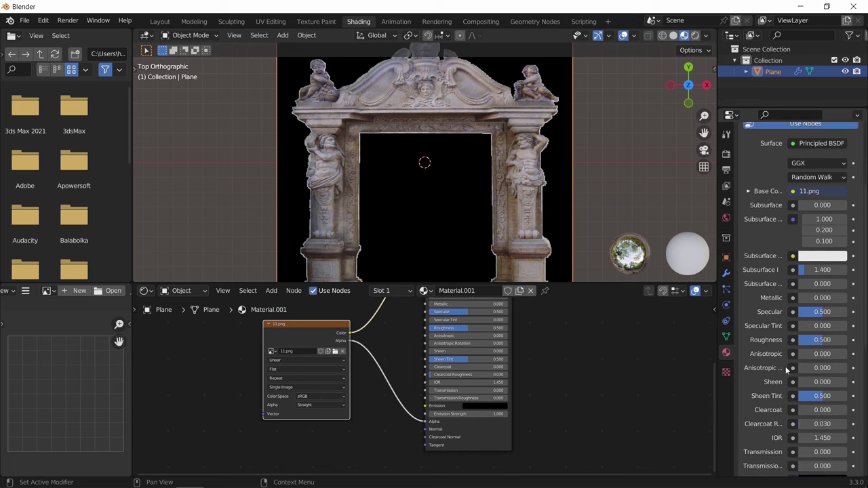
click(822, 434)
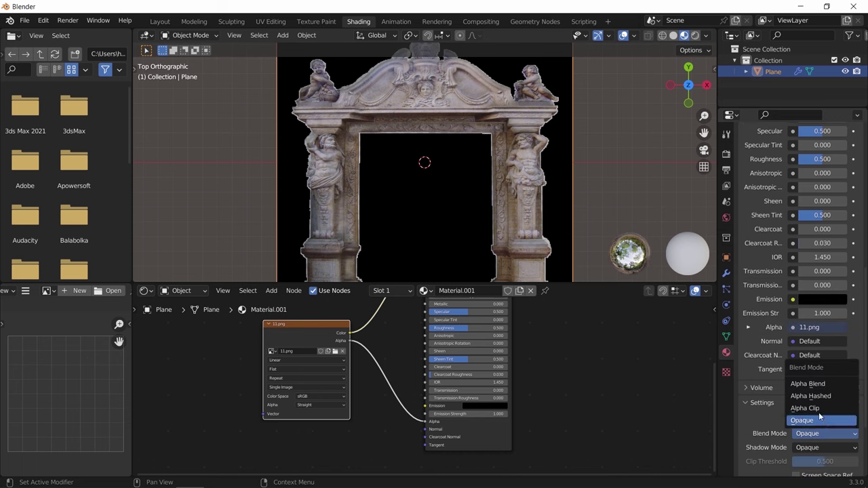
click(817, 409)
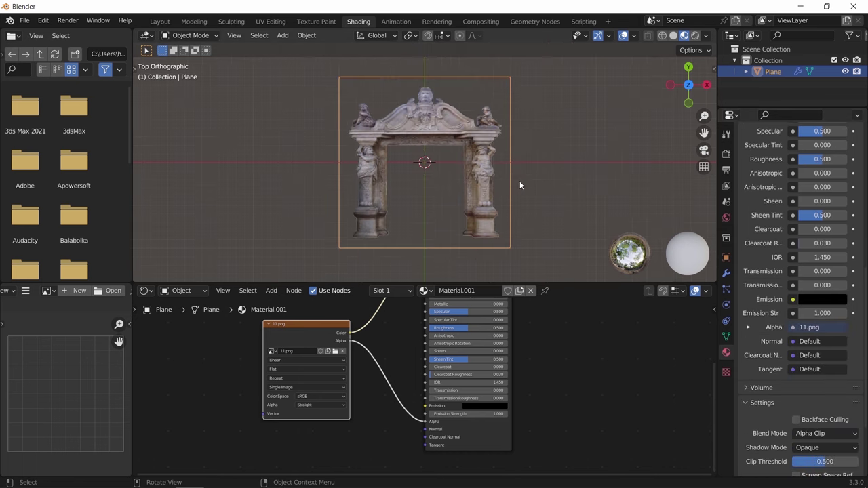
scroll(481, 177, up, 2)
middle_drag(481, 177, 427, 175)
Set the Displace modifier strength to 0.6 and return to the Layout workspace
click(726, 272)
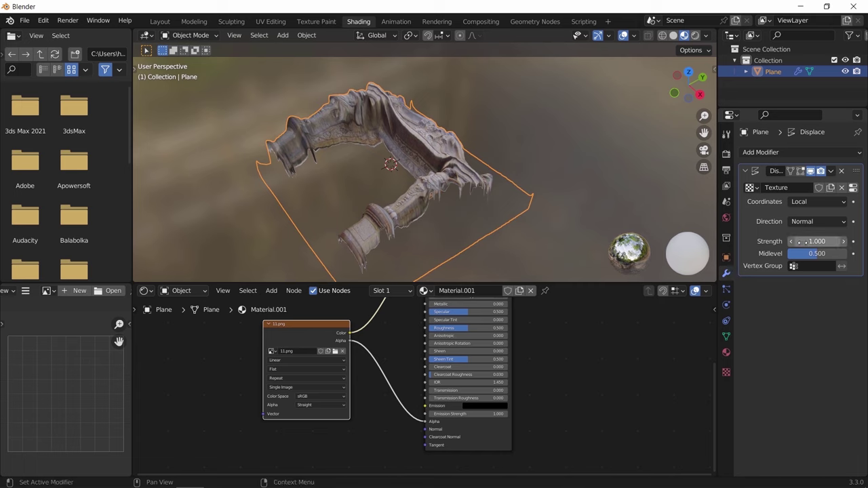
click(812, 241)
text(0.6)
key(Return)
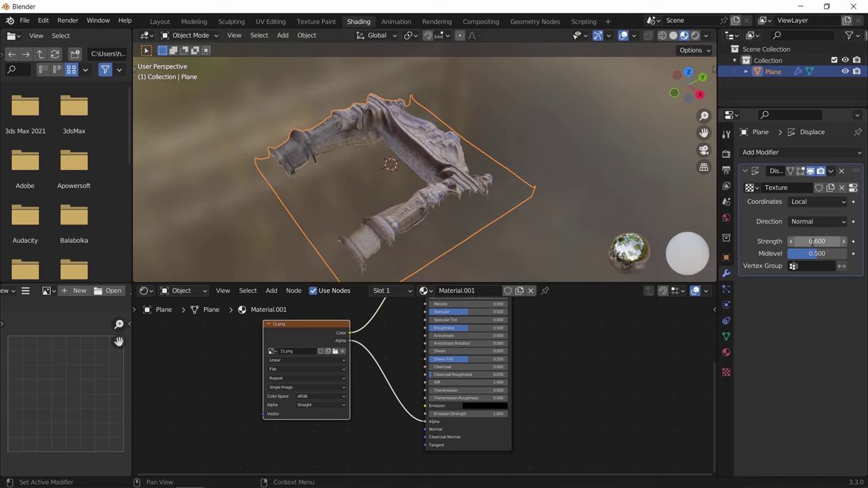
click(159, 22)
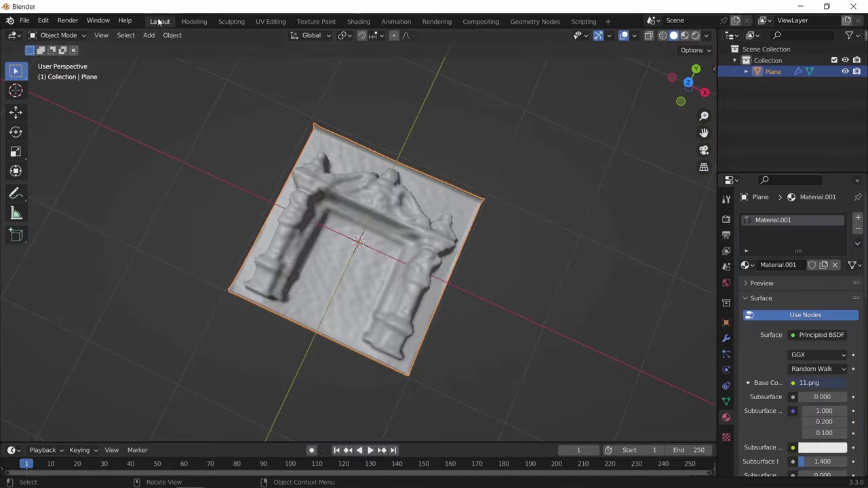
Stand the plane upright with a 90° rotation about X and raise it along Z
middle_drag(494, 262, 459, 193)
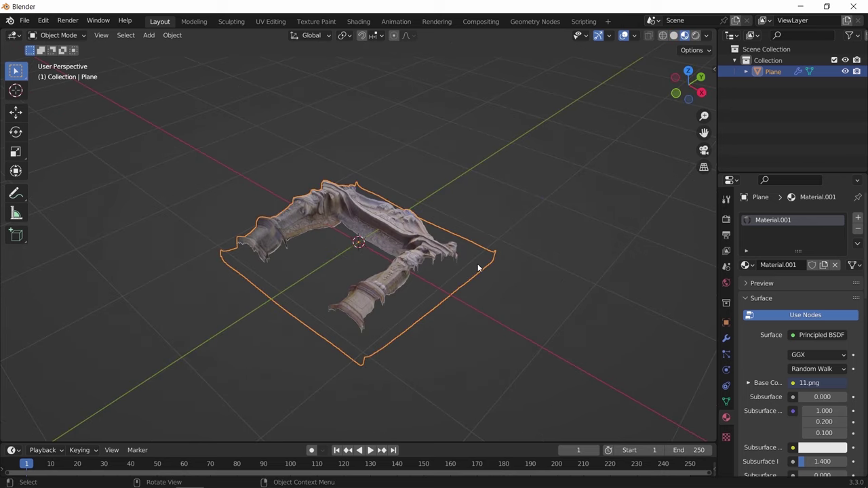
text(rx)
text(90)
key(Return)
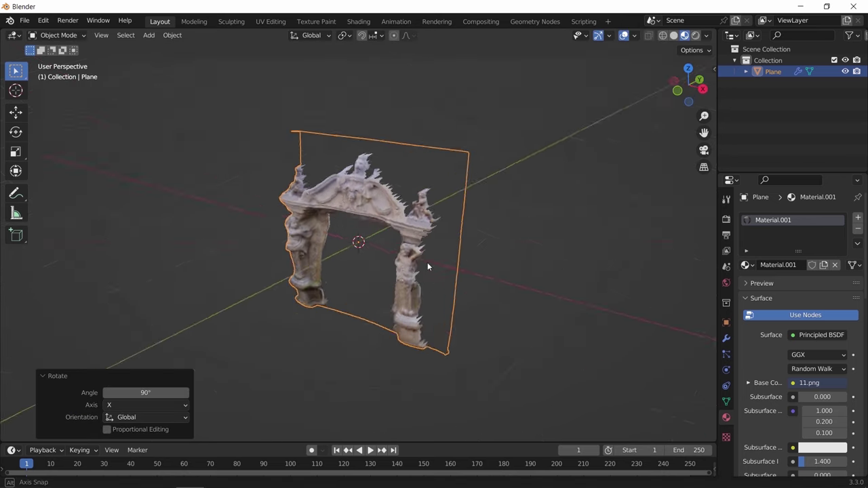
middle_drag(428, 263, 521, 318)
scroll(479, 271, up, 3)
key(g)
key(z)
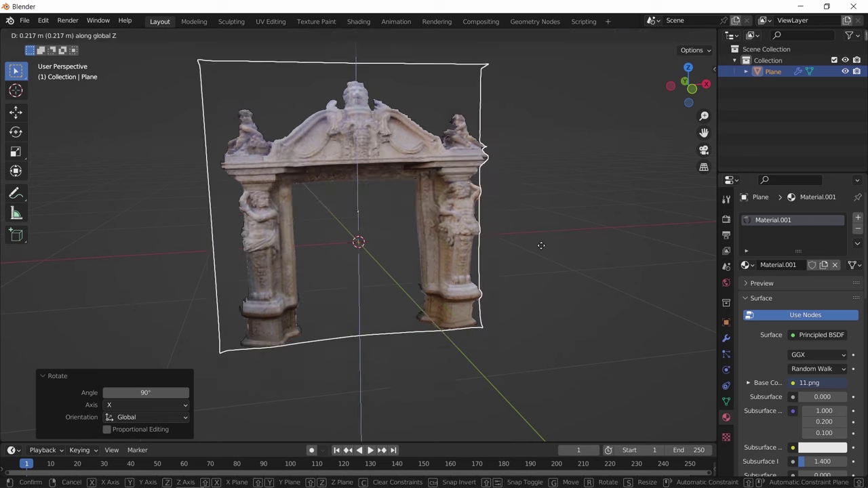
click(559, 180)
middle_drag(558, 180, 552, 274)
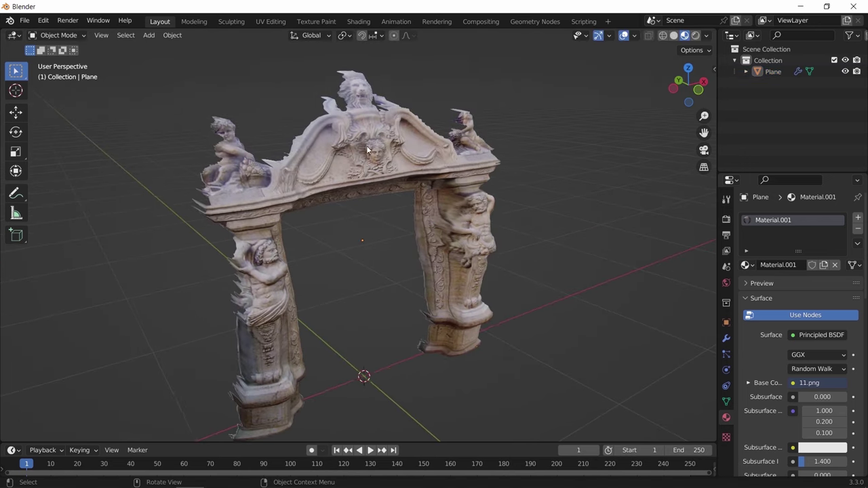
Switch the Displace coordinates to UV and enter Edit Mode in front view
click(366, 149)
click(726, 340)
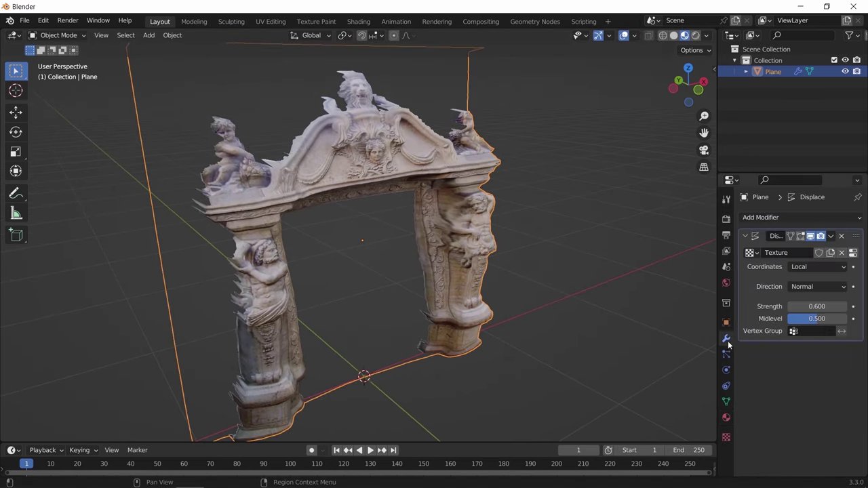
click(809, 268)
click(800, 316)
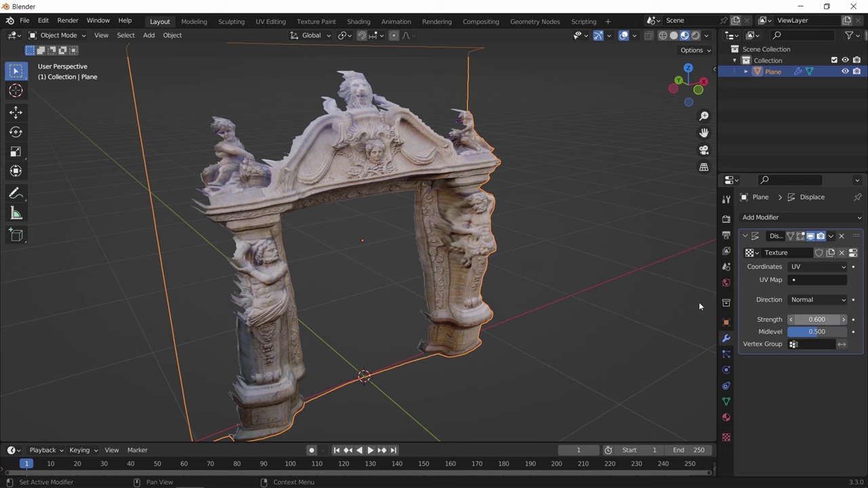
middle_drag(700, 307, 365, 237)
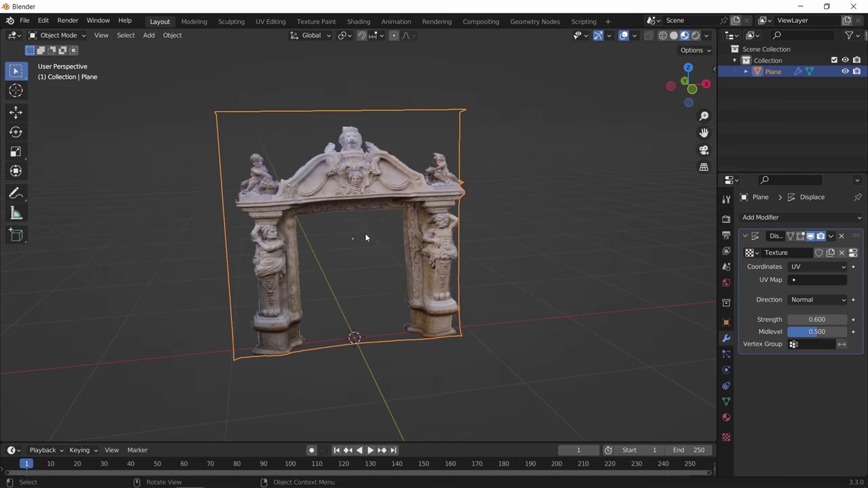
key(KP_1)
scroll(381, 226, up, 1)
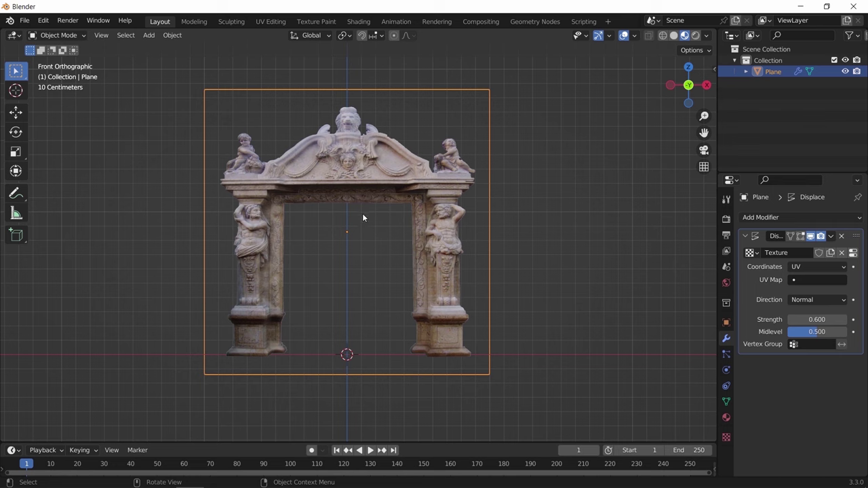
key(Tab)
Unwrap the plane, then project its UVs from the front view and scale them to fit 11.png
key(u)
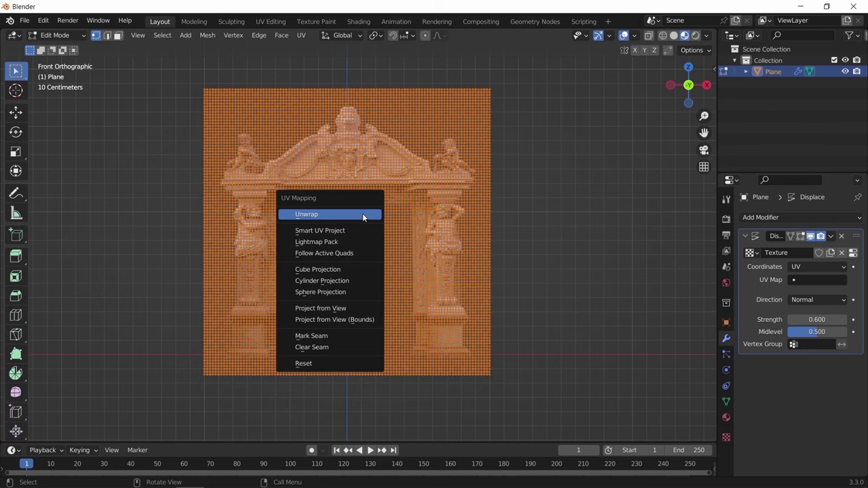
click(362, 215)
click(271, 21)
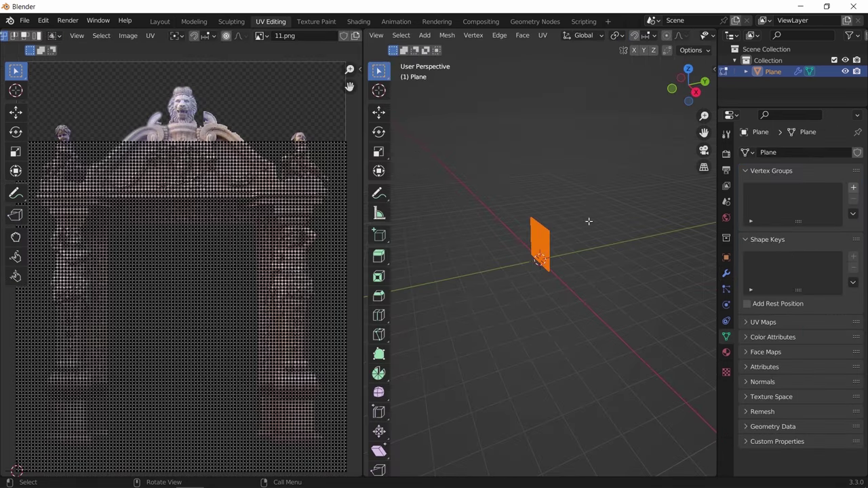
key(KP_1)
scroll(578, 224, up, 3)
key(u)
click(581, 286)
key(g)
key(y)
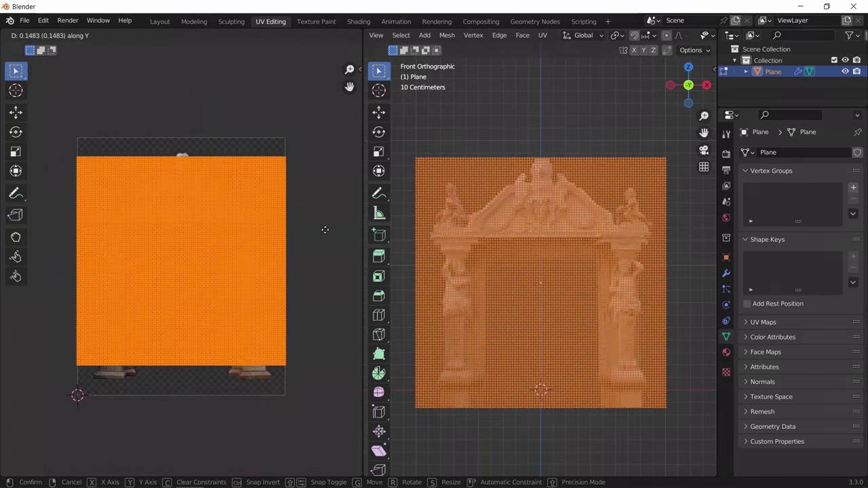
click(325, 231)
key(s)
click(352, 244)
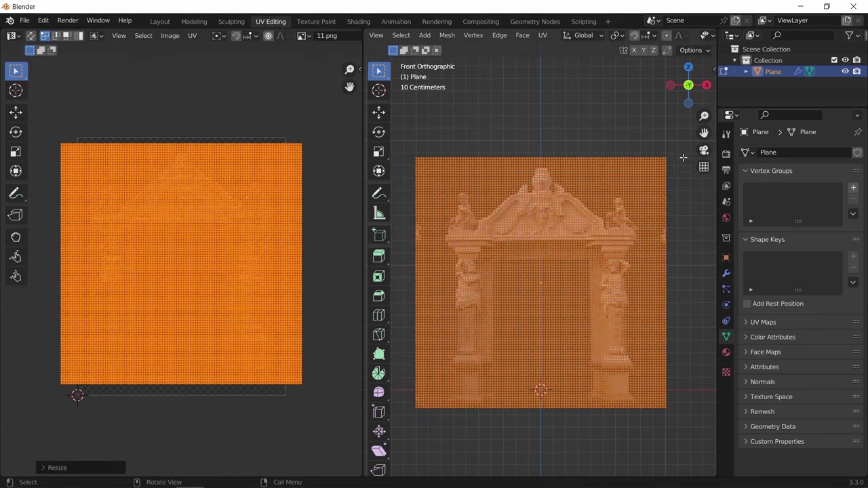
Shift the left and right UV edge strips into alignment, then return to Object Mode
drag(689, 147, 651, 416)
key(g)
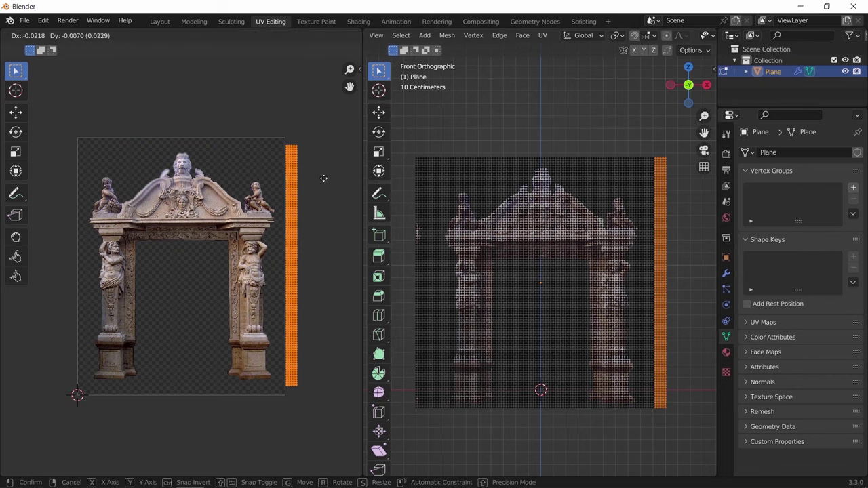
click(322, 177)
drag(405, 155, 429, 436)
key(g)
click(310, 294)
key(Tab)
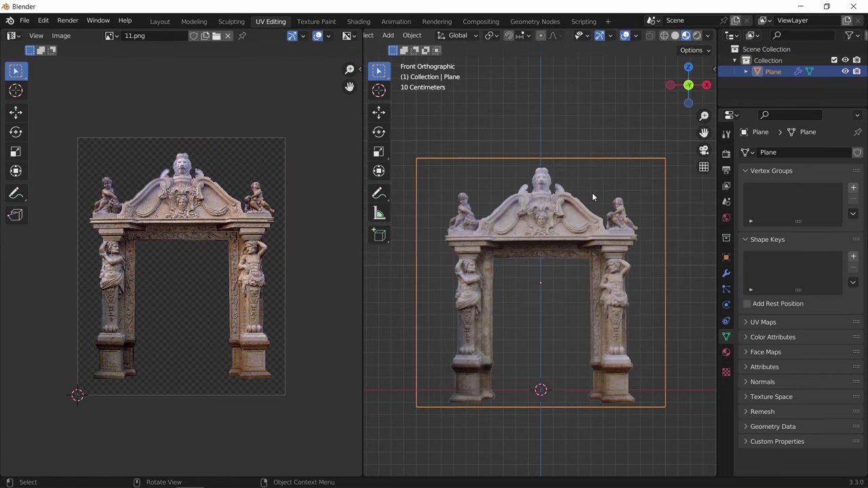
Return to the Layout workspace and orbit into a perspective view of the gate plane
click(159, 21)
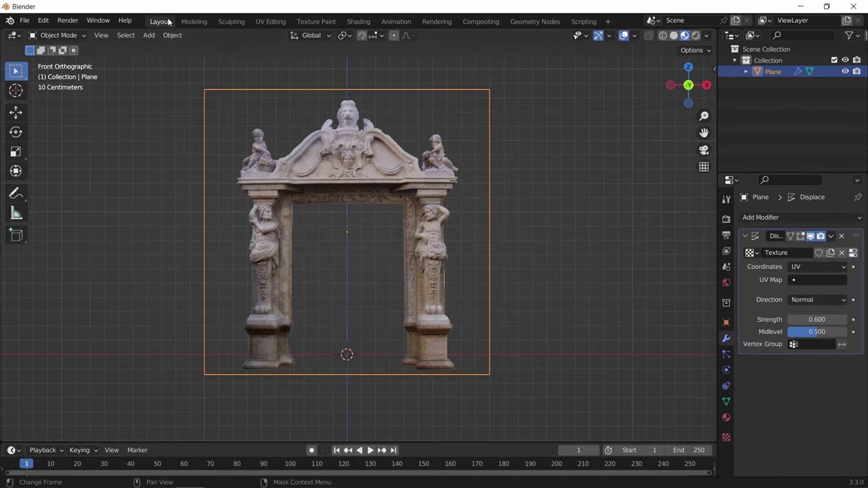
middle_drag(427, 185, 375, 309)
scroll(443, 208, up, 5)
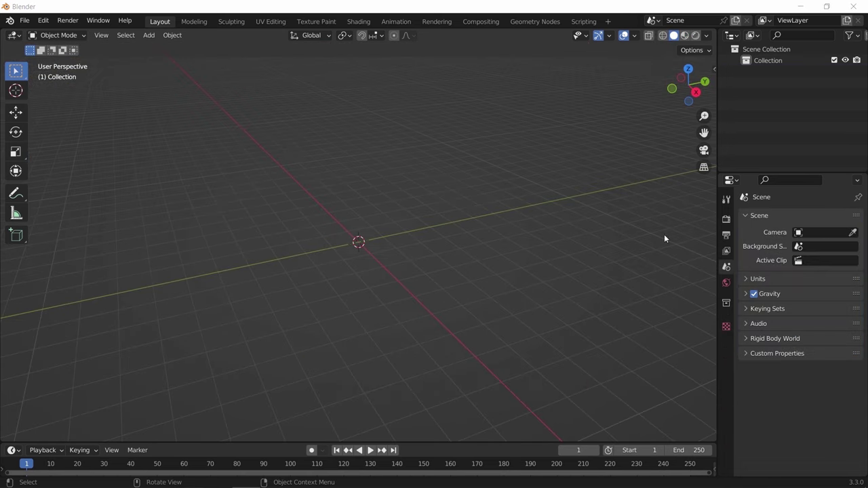
Load 11.png as the kei2M front image and generate the 11_i2m_Front arch mesh
key(n)
click(709, 201)
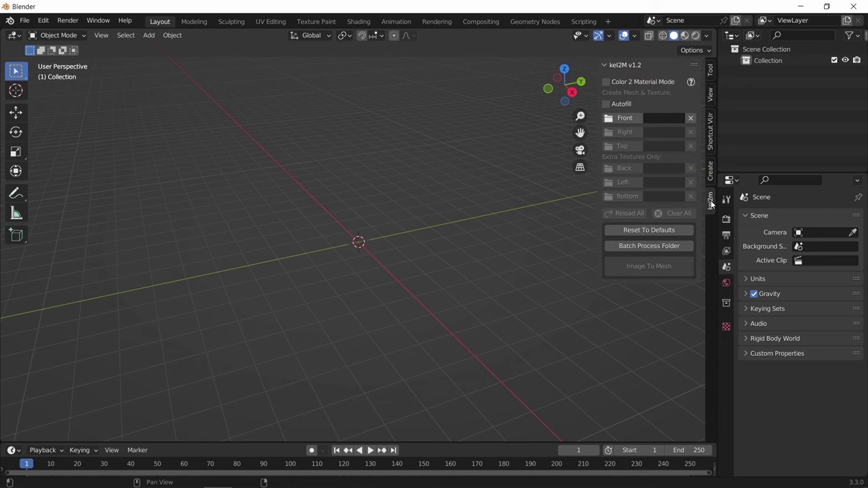
click(620, 118)
click(175, 347)
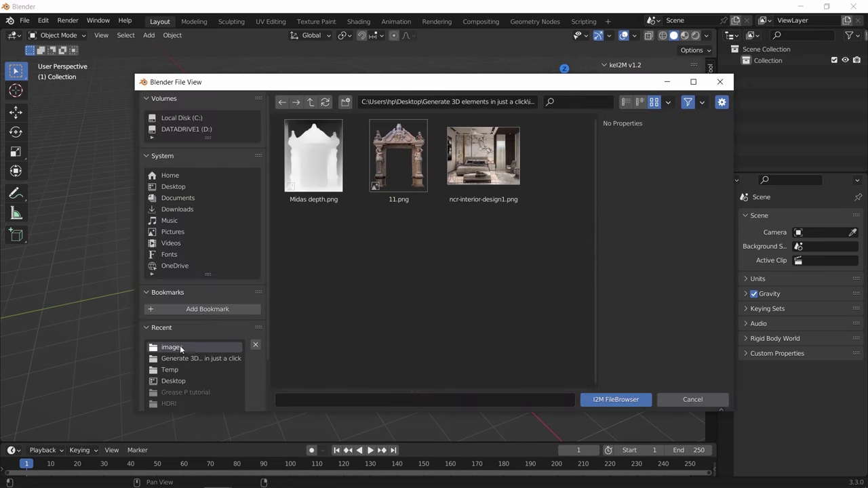
double_click(398, 163)
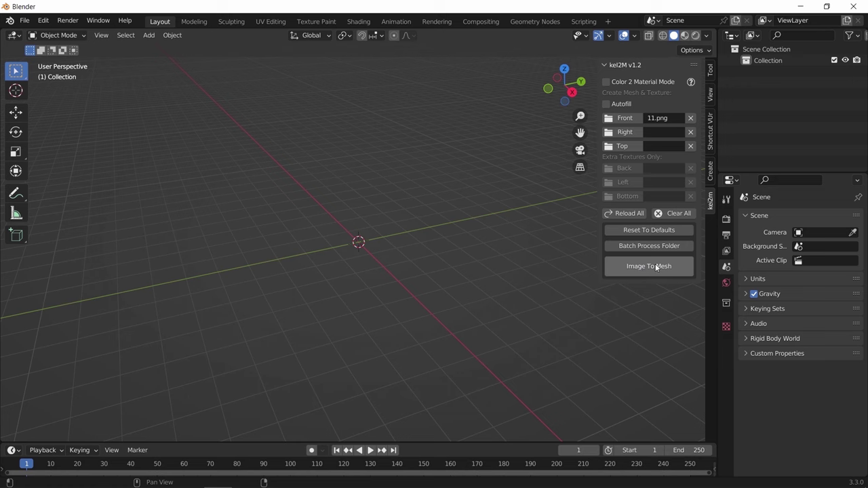
click(656, 267)
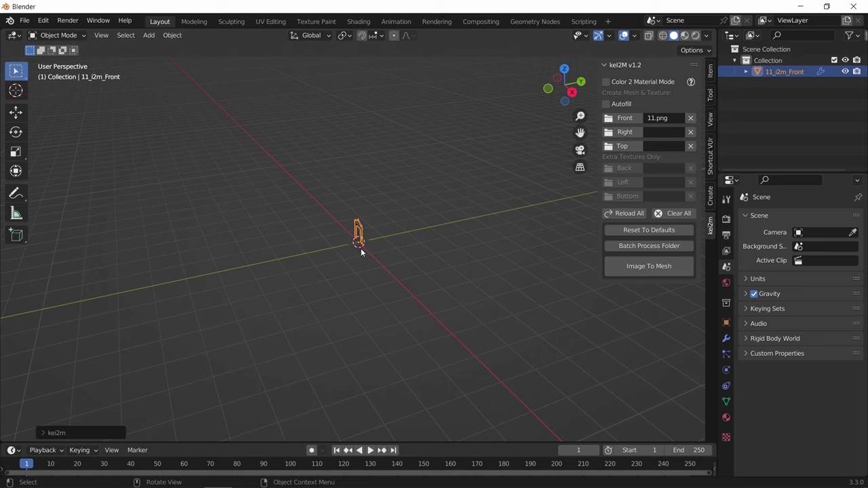
key(KP_Decimal)
middle_drag(360, 248, 431, 271)
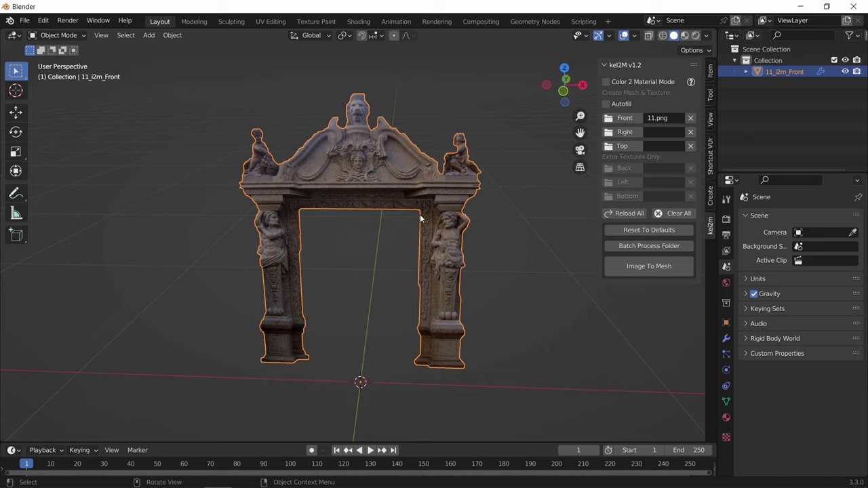
Add a Displace modifier to the arch with a new texture using 11_depth.jpg
click(725, 337)
click(796, 217)
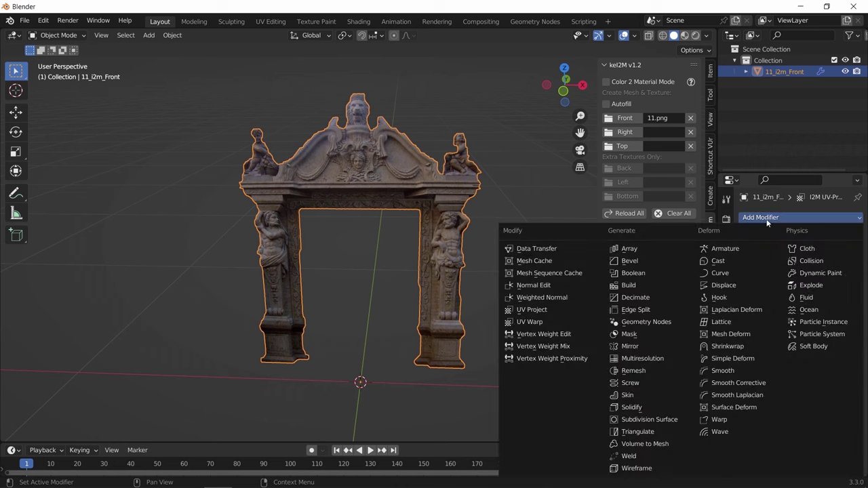
click(730, 284)
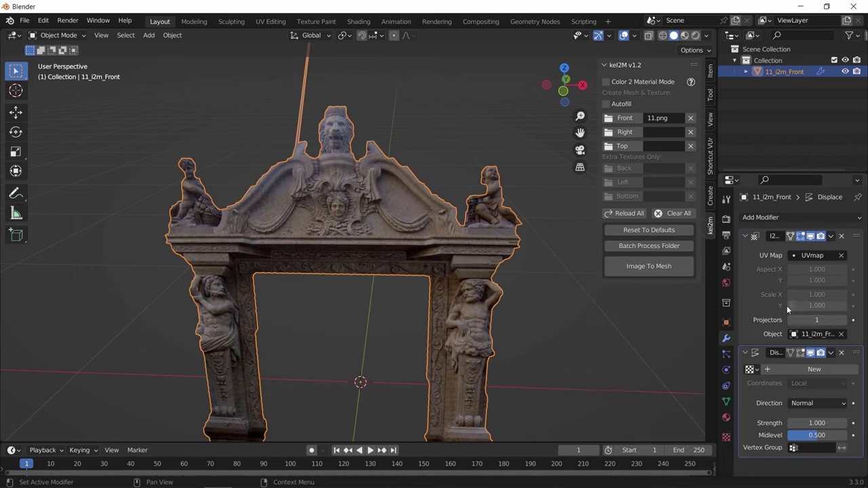
click(803, 368)
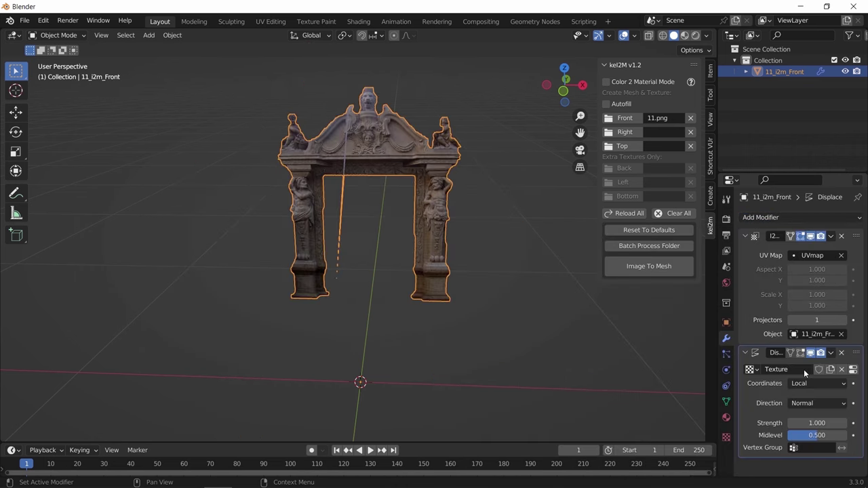
click(853, 369)
click(839, 413)
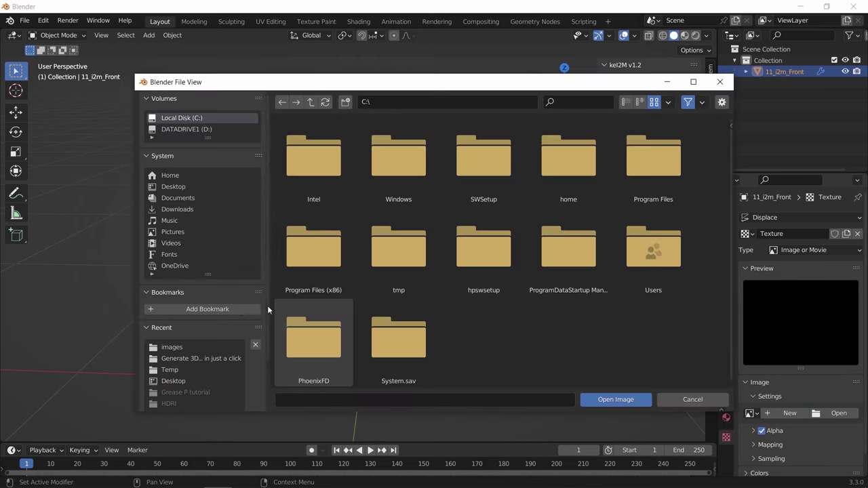
click(203, 346)
double_click(553, 202)
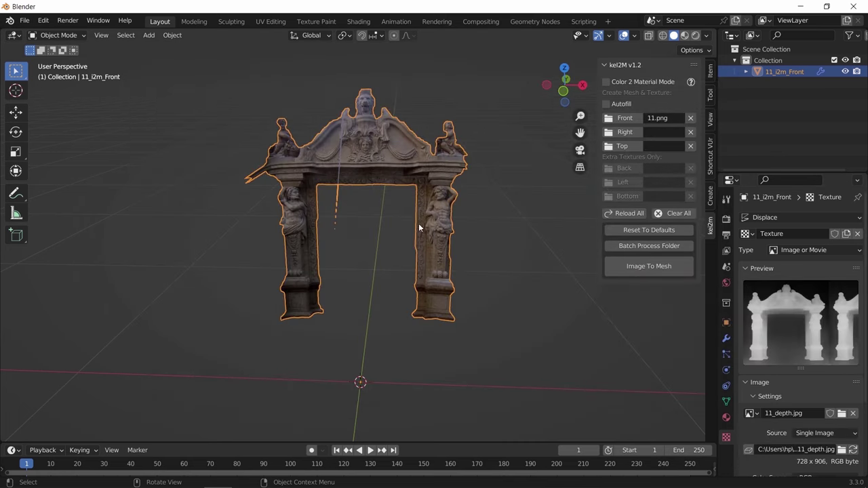
Set the Displace strength to 0.1 and its texture coordinates to UV
click(727, 337)
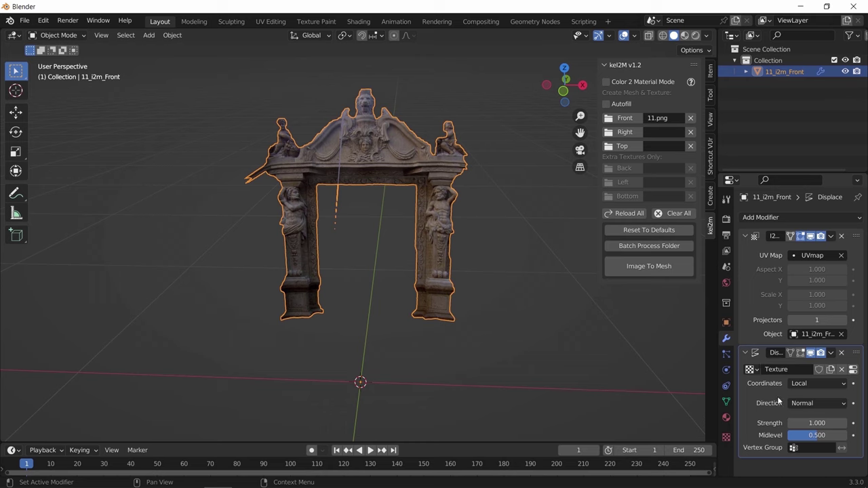
click(816, 423)
text(0)
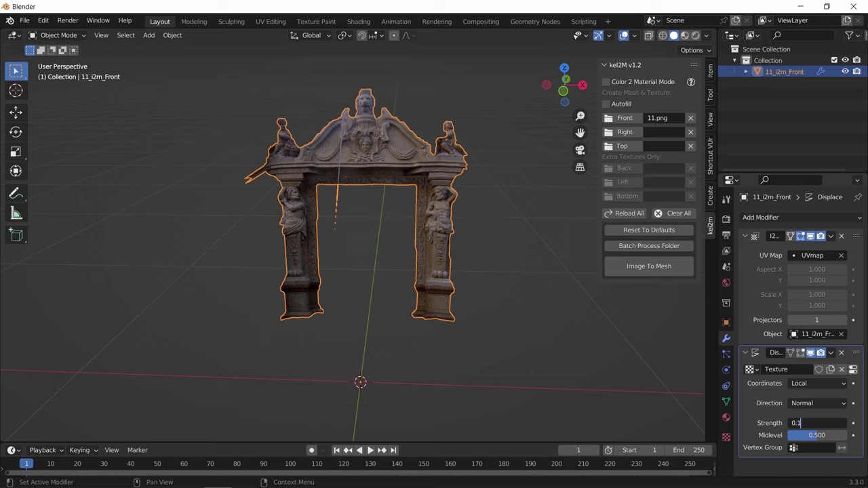
text(.1)
key(Return)
middle_drag(532, 310, 373, 286)
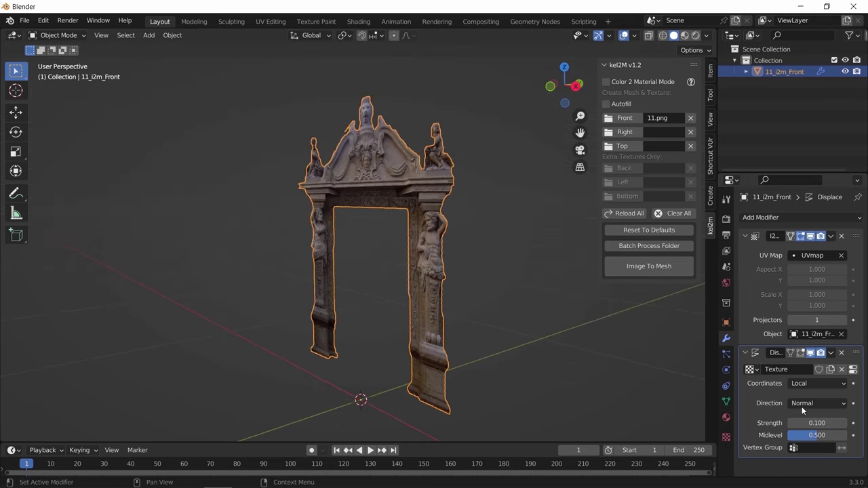
click(811, 383)
click(796, 428)
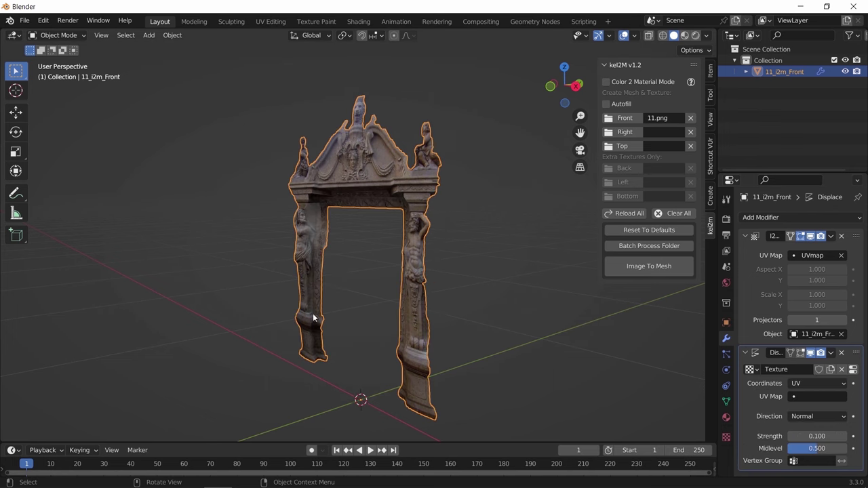
scroll(312, 317, up, 3)
middle_drag(312, 317, 384, 238)
Shade the arch smooth and view it with Material Preview shading
scroll(447, 244, up, 2)
right_click(448, 244)
click(447, 245)
scroll(383, 238, up, 3)
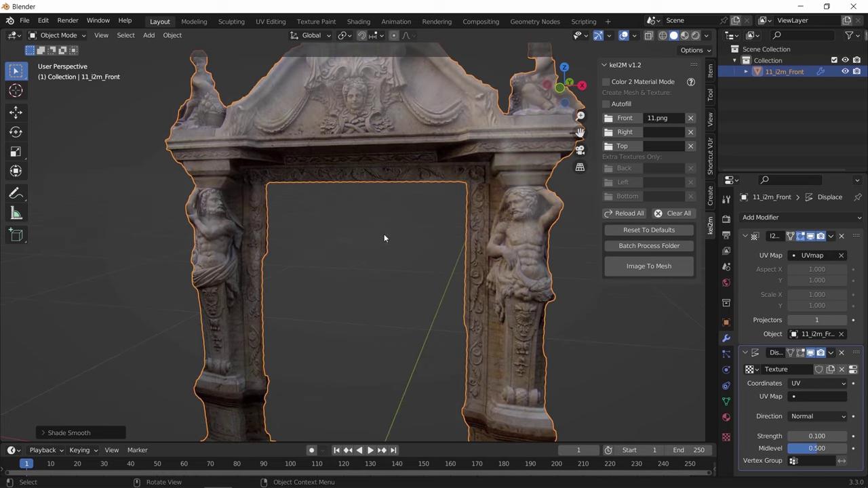
scroll(440, 216, down, 4)
key(z)
click(442, 270)
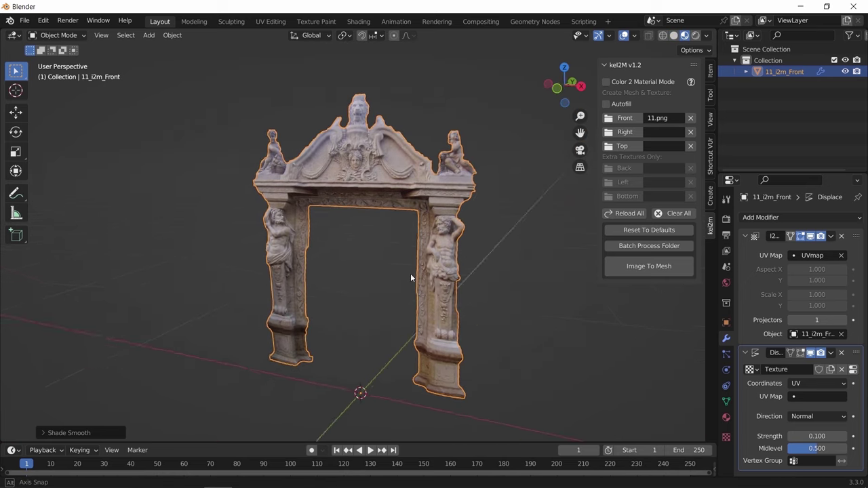
scroll(410, 273, up, 3)
scroll(423, 275, down, 1)
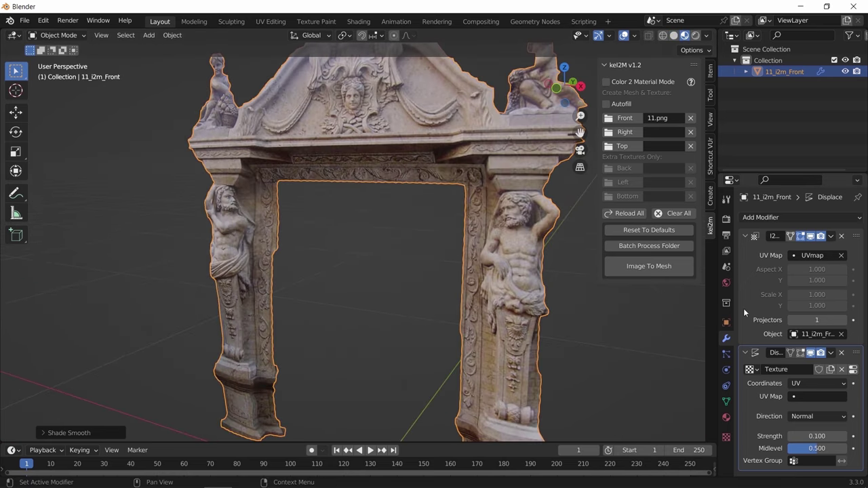
Collapse the UVProject modifier and add a Subdivision Surface modifier at viewport level 3
click(749, 235)
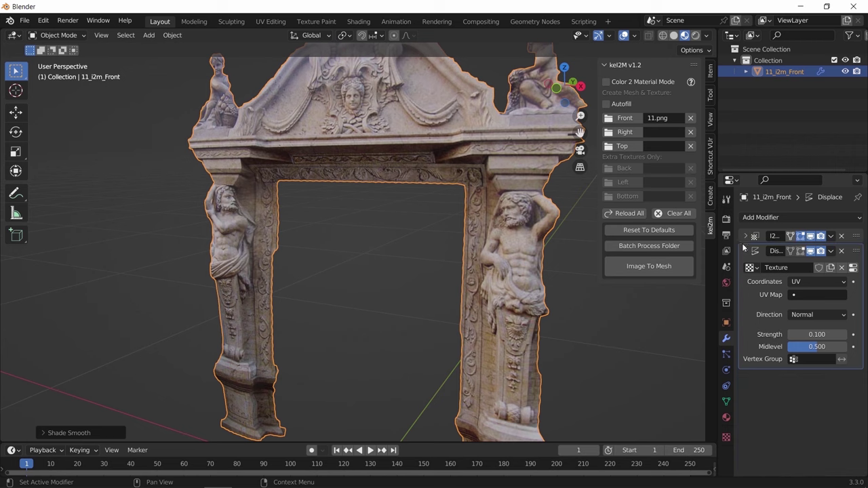
click(771, 218)
click(649, 417)
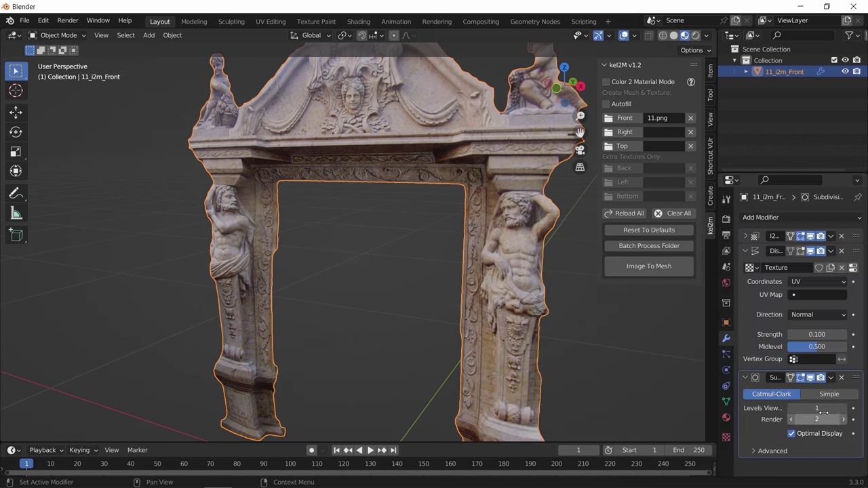
middle_drag(408, 247, 345, 266)
Change the Displace strength to 0.15
double_click(830, 334)
text(0.2)
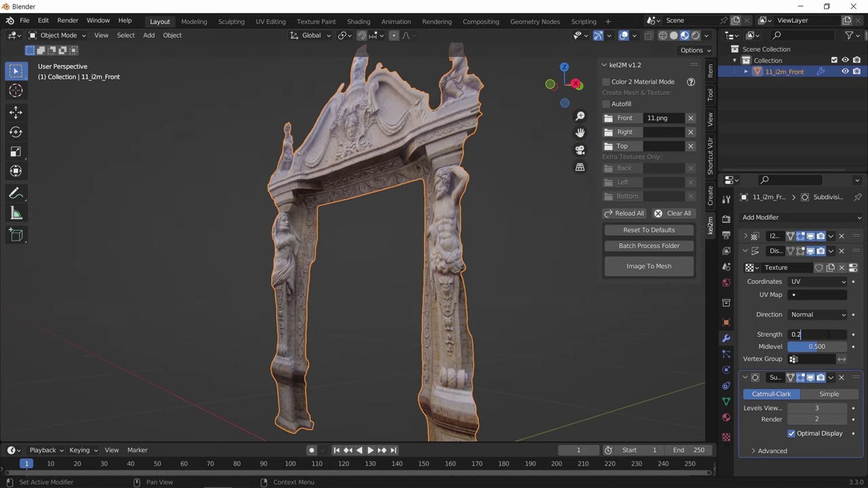
key(Return)
double_click(817, 334)
text(0.1)
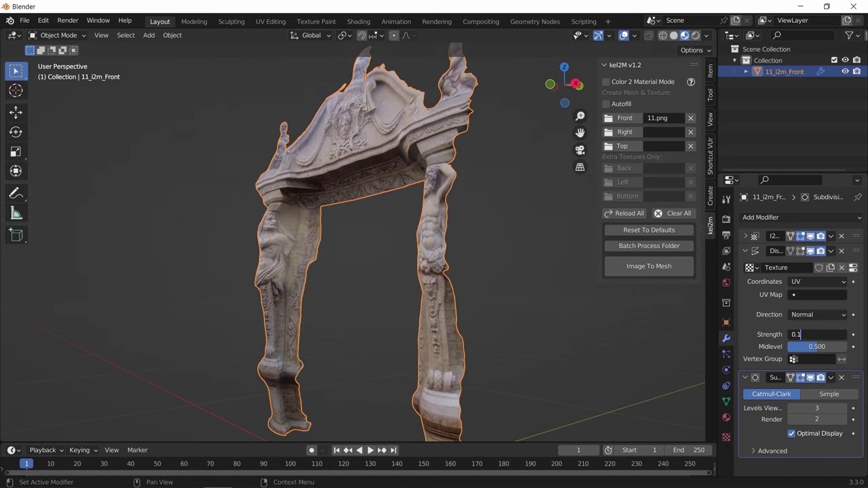
key(Return)
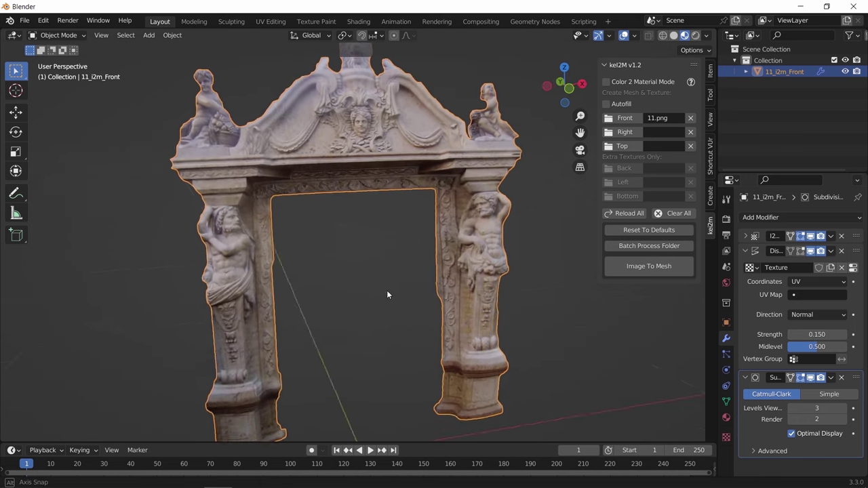